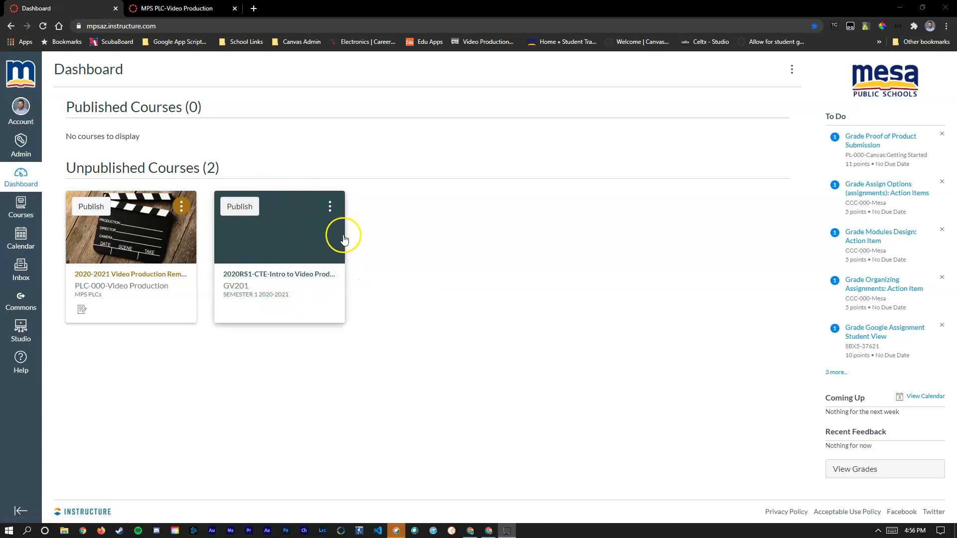
Start a content import in the 2020RS1-CTE-Intro to Video Production course with the content type Copy a Canvas Course.
left_click(287, 242)
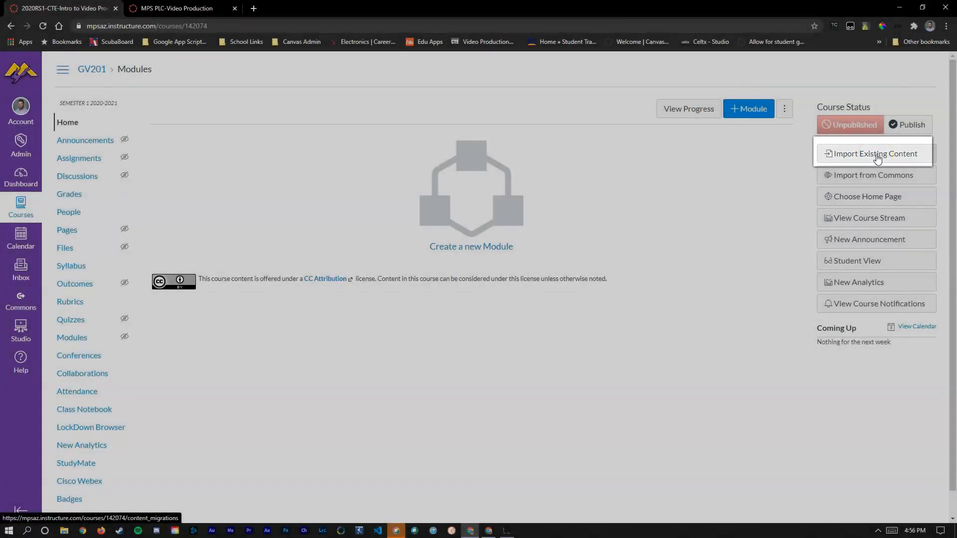
left_click(876, 157)
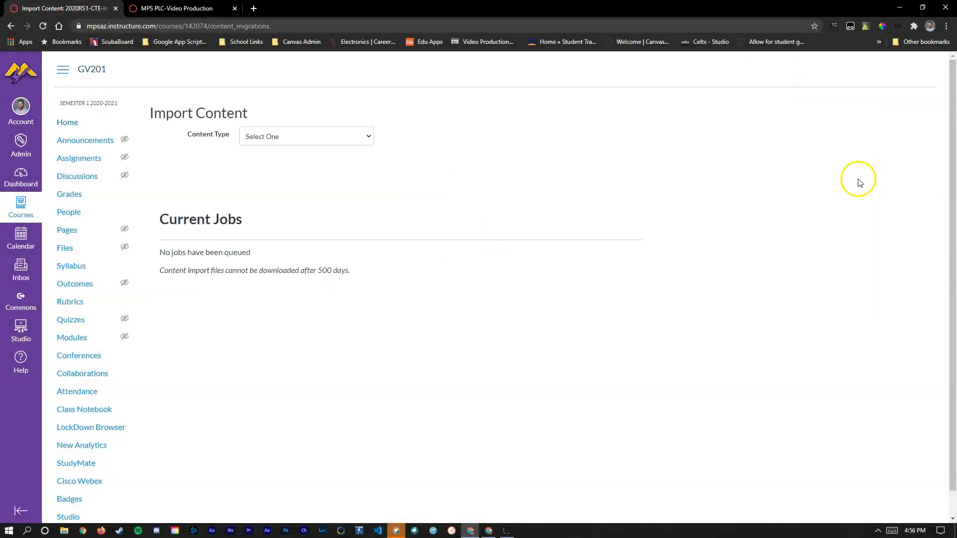
left_click(357, 137)
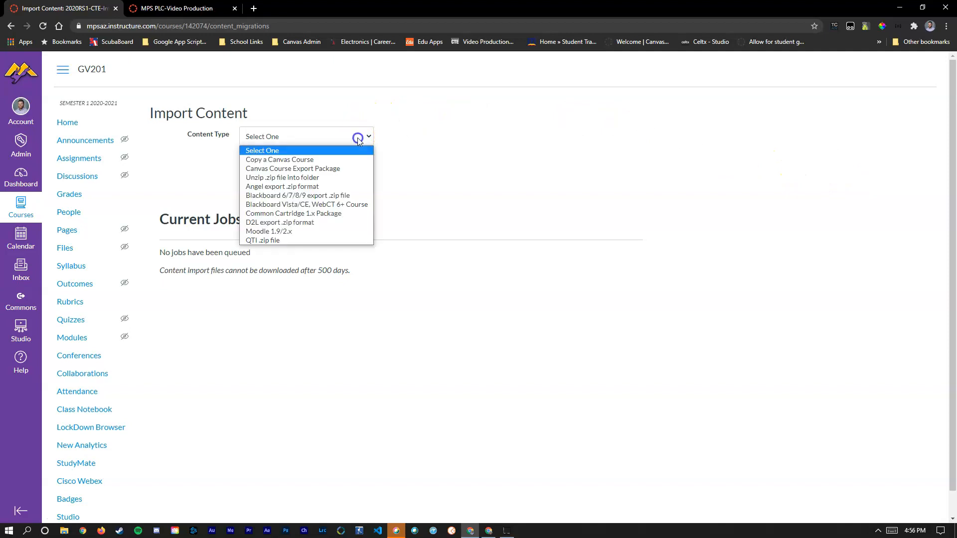
left_click(305, 161)
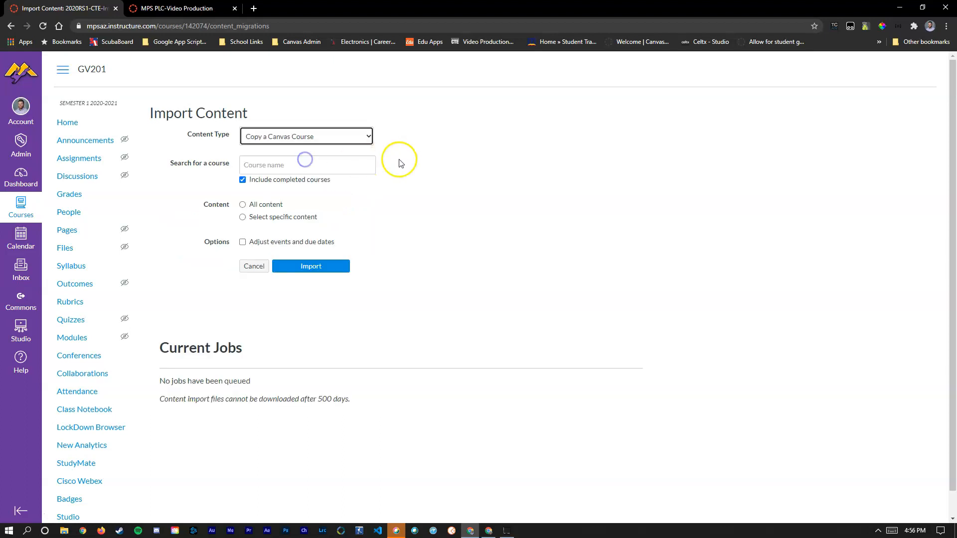
Search for "MPS PLC-Video Prod" and choose MPS PLC-Video Production as the course to copy from.
left_click(334, 163)
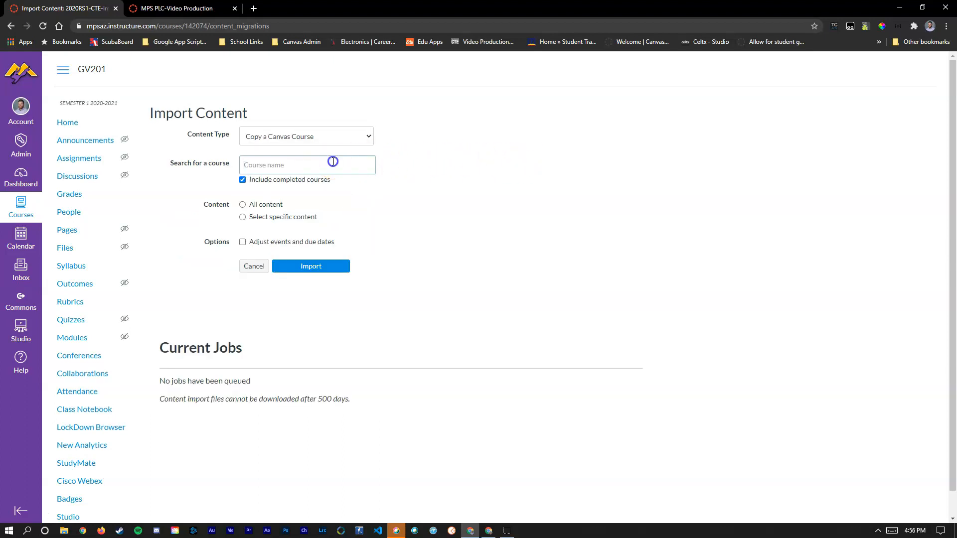
type("Mps")
key("BackSpace")
type("PS PLC-Video Prod")
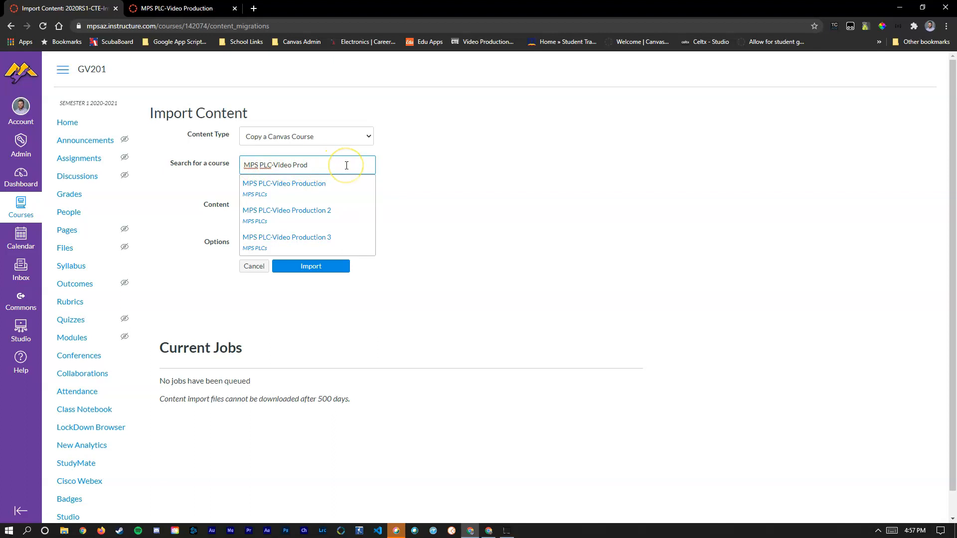
left_click(308, 194)
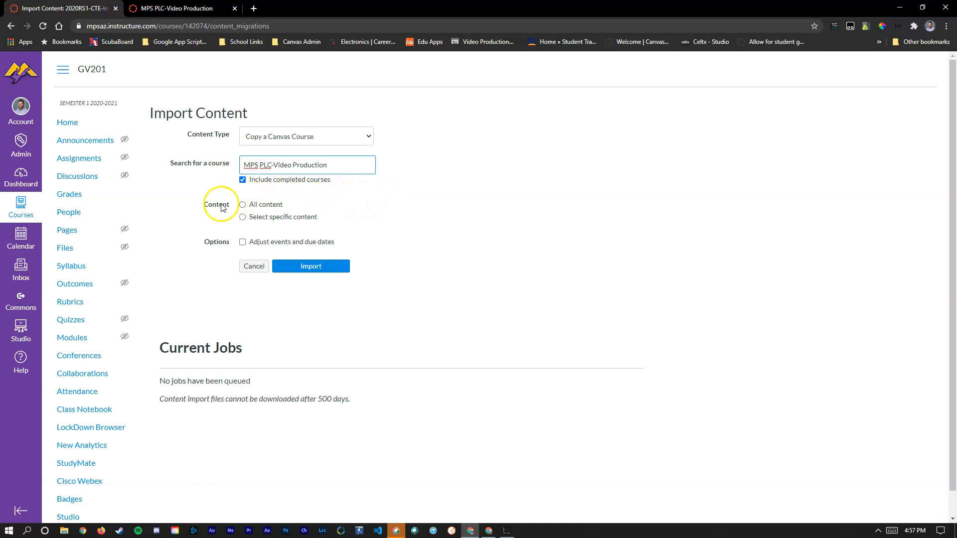
Import all content from the chosen course, adjusting events and due dates by removing the dates.
left_click(243, 205)
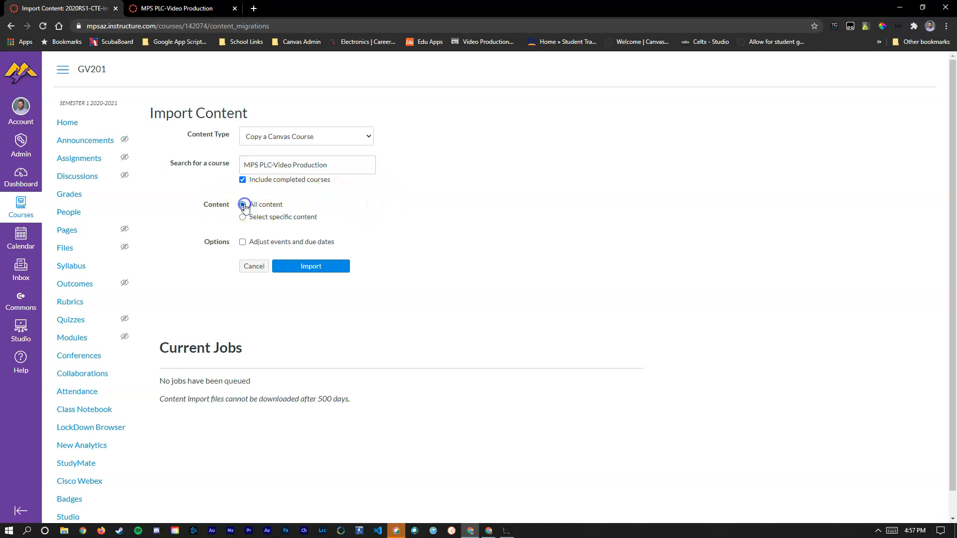
left_click(243, 218)
left_click(242, 205)
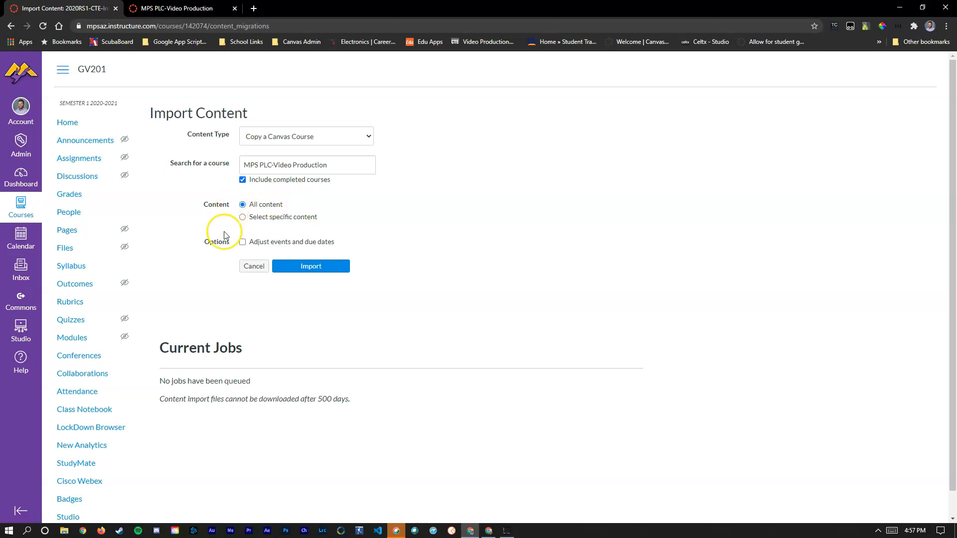
left_click(242, 243)
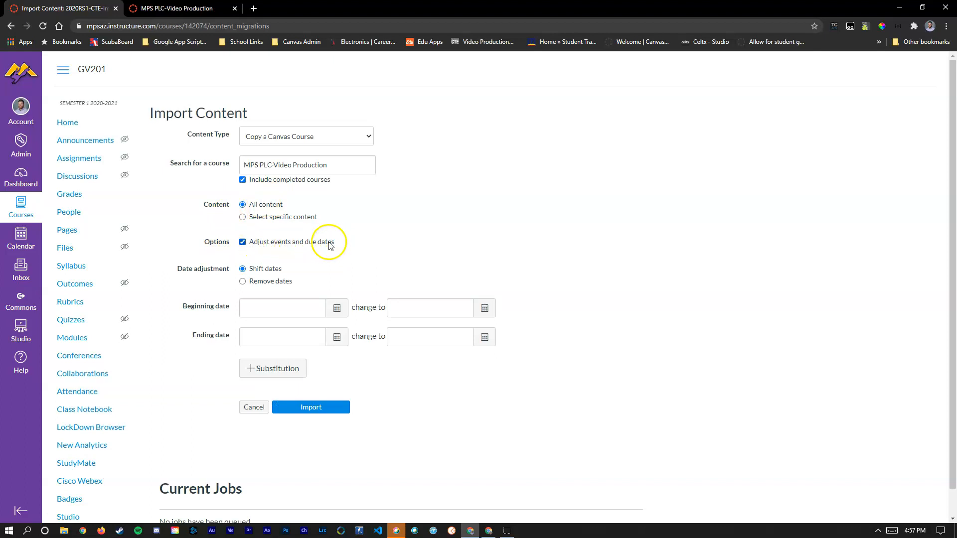
left_click(243, 281)
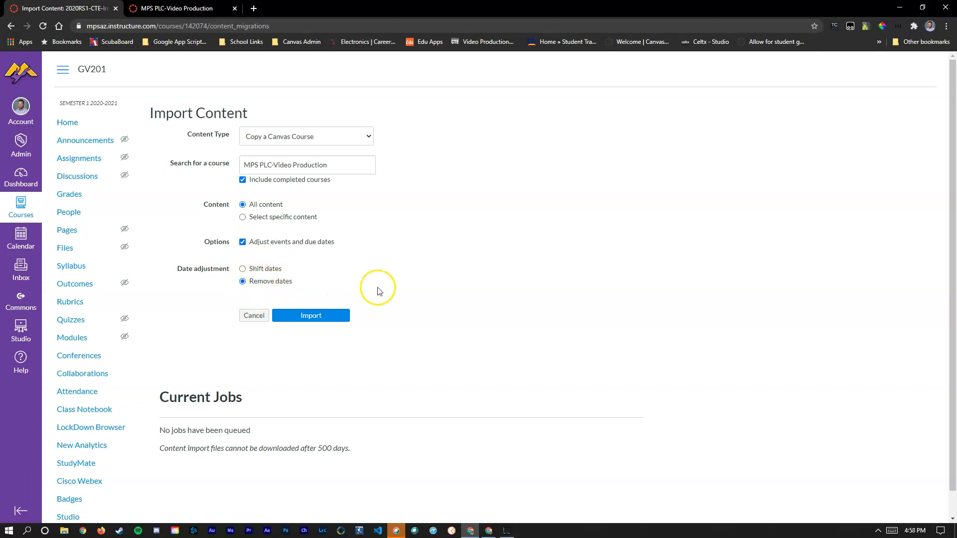
left_click(328, 321)
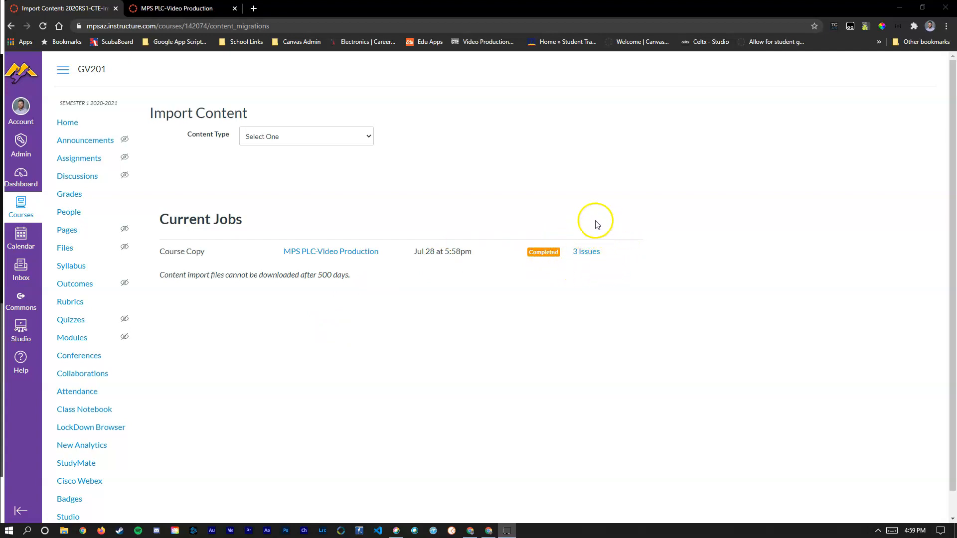
Review the issues listed for the completed course copy and return to the course home page.
left_click(591, 255)
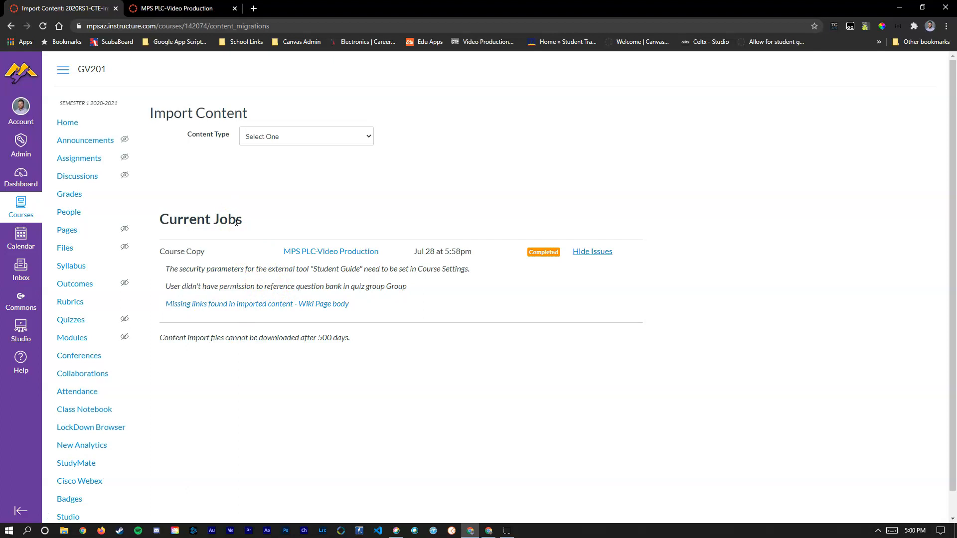
left_click(75, 123)
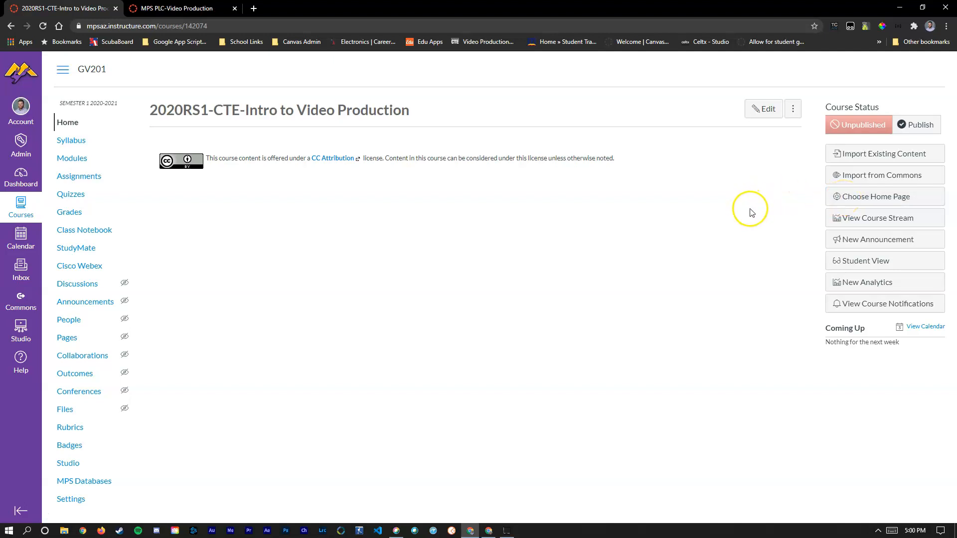
In the course navigation settings, hide MPS Databases, Studio, Badges, Rubrics, StudyMate, Class Notebook, Assignments and Quizzes from students.
left_click(72, 499)
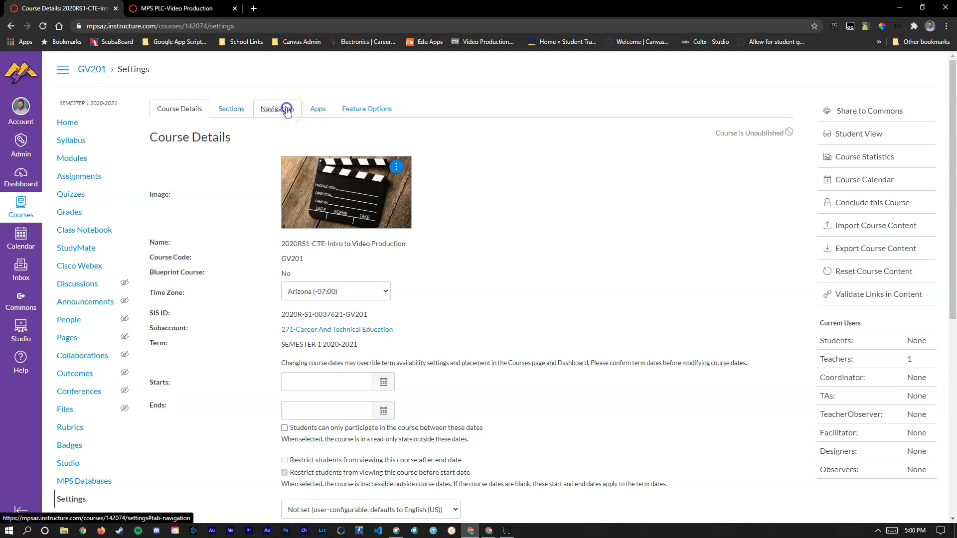
left_click(287, 110)
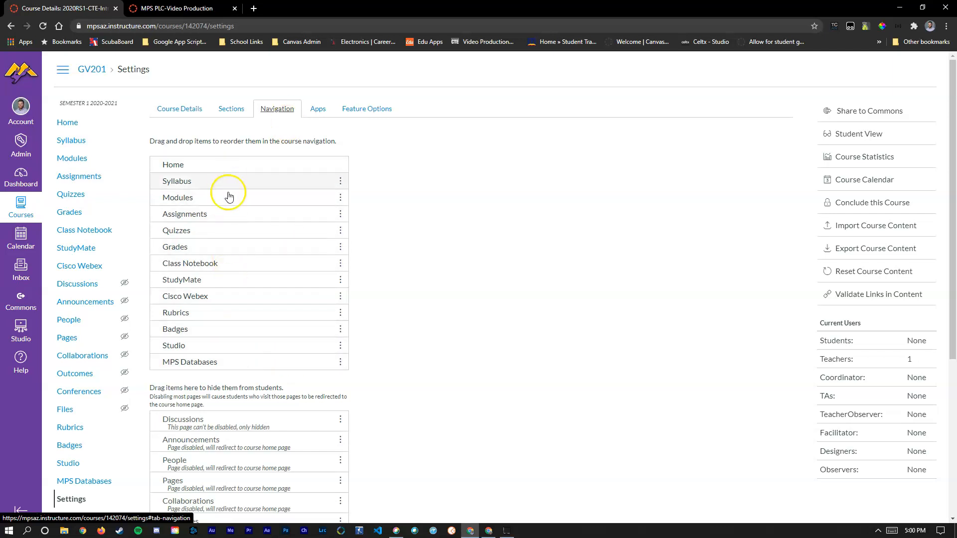
left_click_drag(197, 363, 195, 434)
left_click_drag(194, 346, 200, 394)
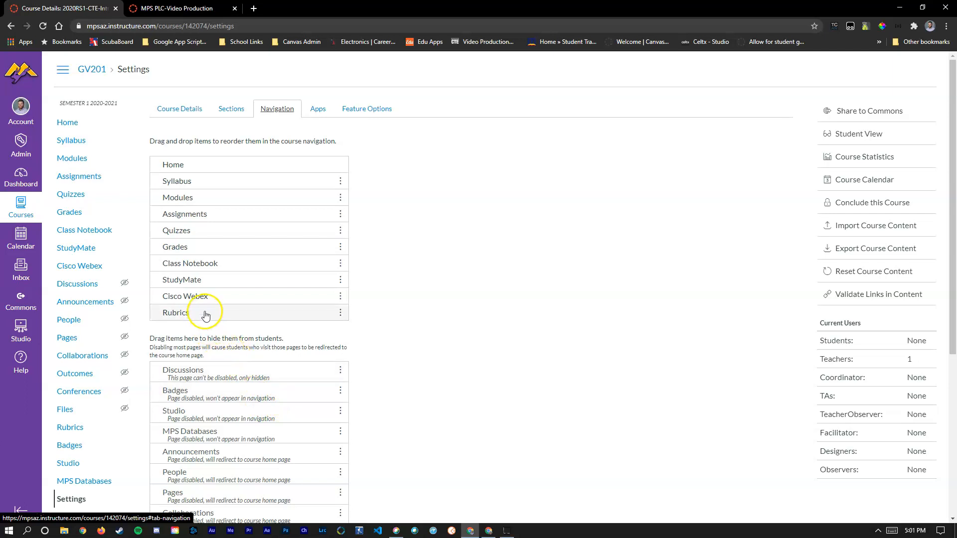
left_click_drag(207, 313, 205, 357)
left_click_drag(205, 283, 203, 356)
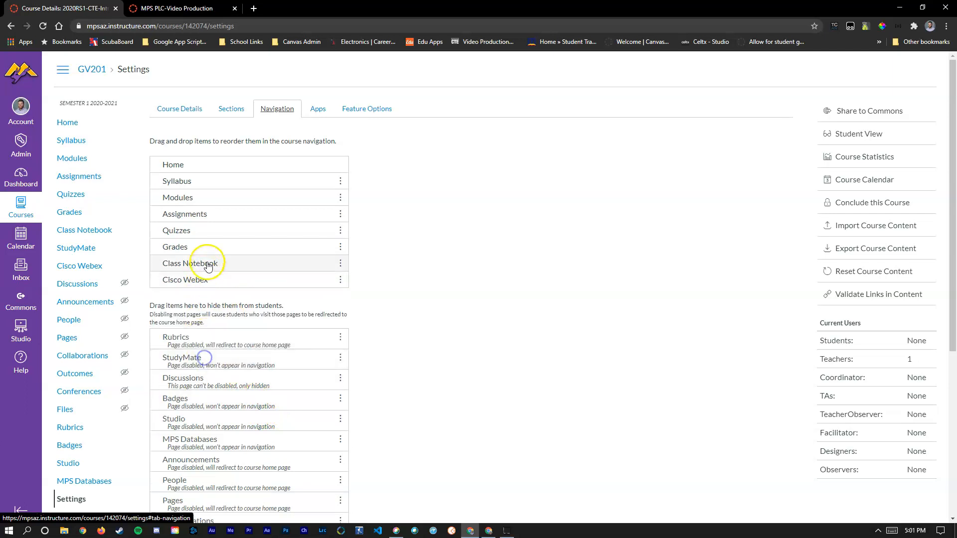
left_click_drag(207, 261, 203, 356)
left_click_drag(198, 230, 197, 310)
left_click_drag(199, 222, 230, 324)
Place Announcements below Home and People below Grades among the visible course navigation items, and save the navigation.
scroll(232, 316, "down", 2)
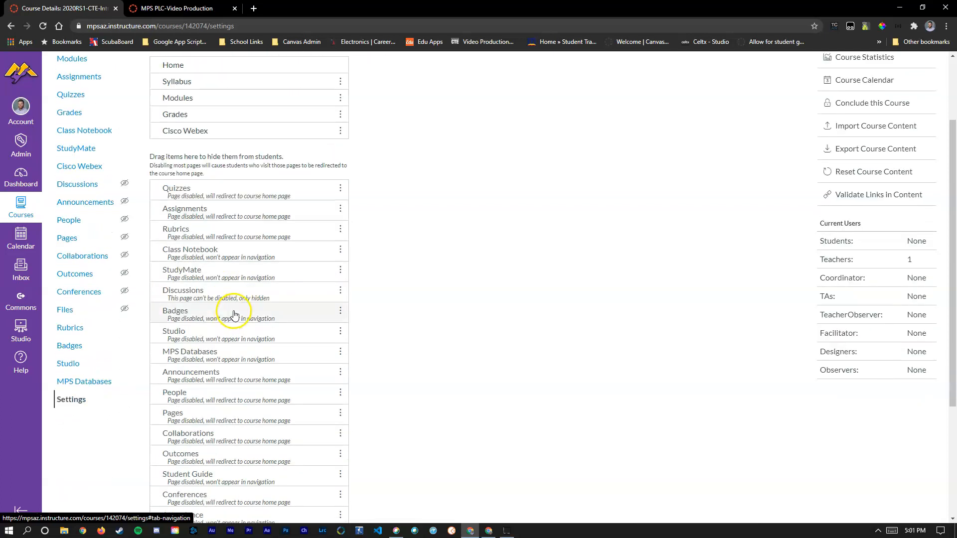
left_click_drag(210, 373, 199, 76)
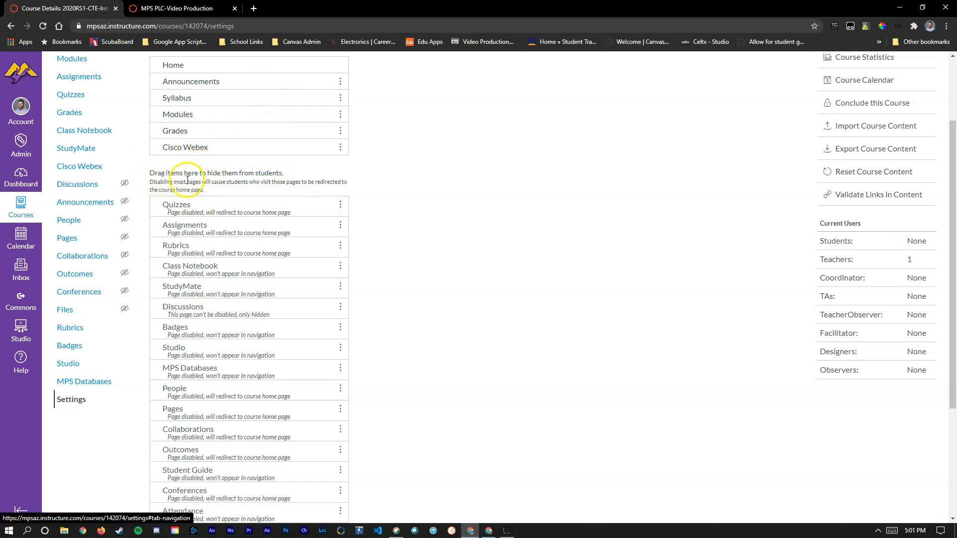
scroll(205, 199, "down", 4)
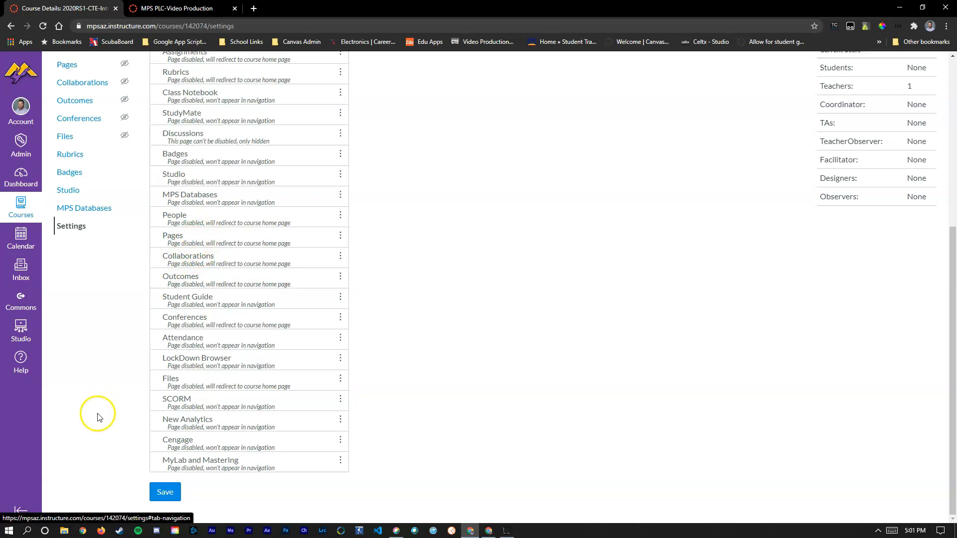
scroll(102, 403, "up", 3)
left_click_drag(159, 323, 175, 74)
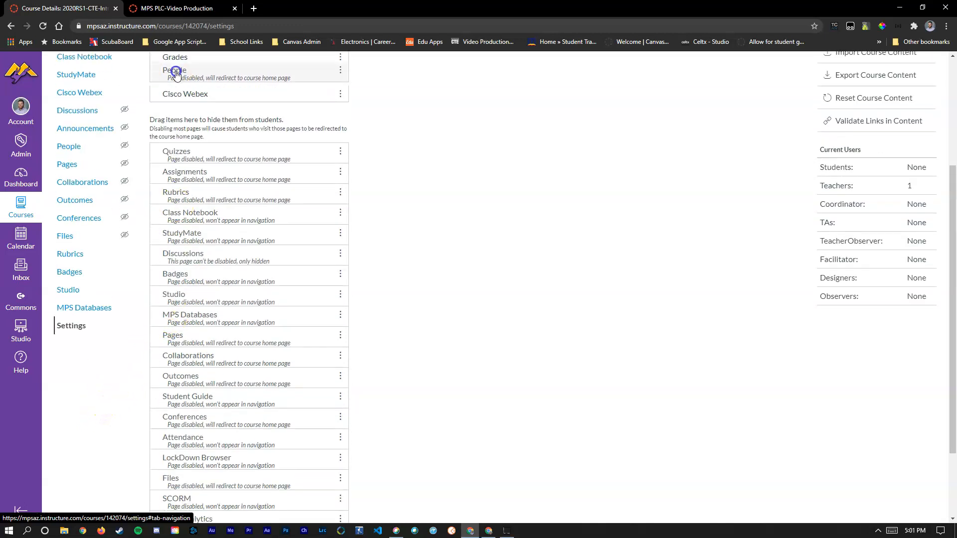
scroll(417, 187, "down", 2)
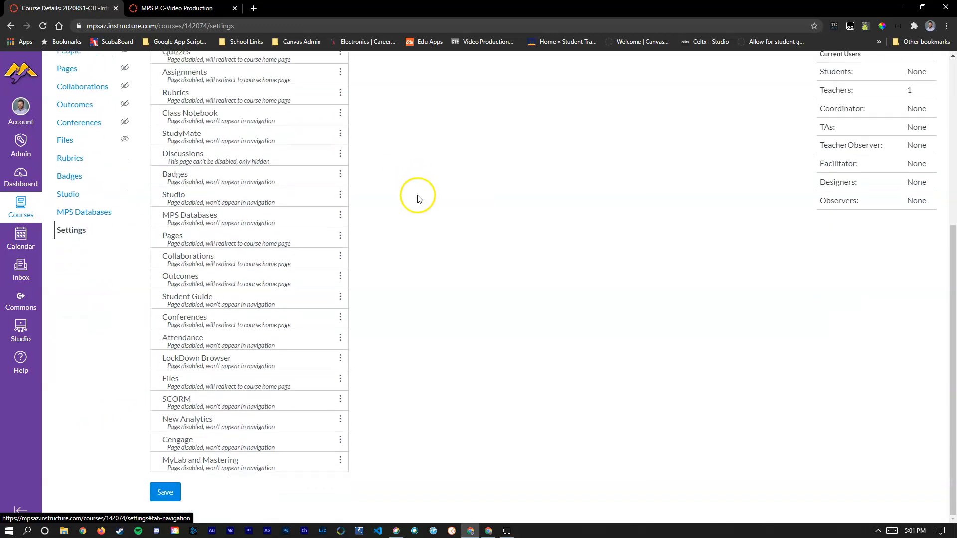
left_click(166, 495)
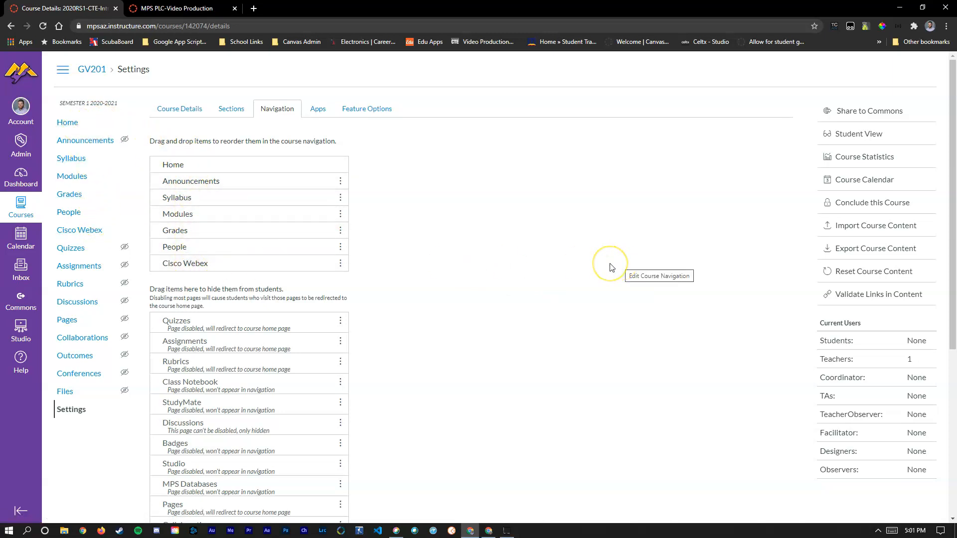
On the Modules page, unpublish the S1 Week 2 - History module and publish Week 1's OSHA Quiz and "About You" Movie Poster.
left_click(75, 181)
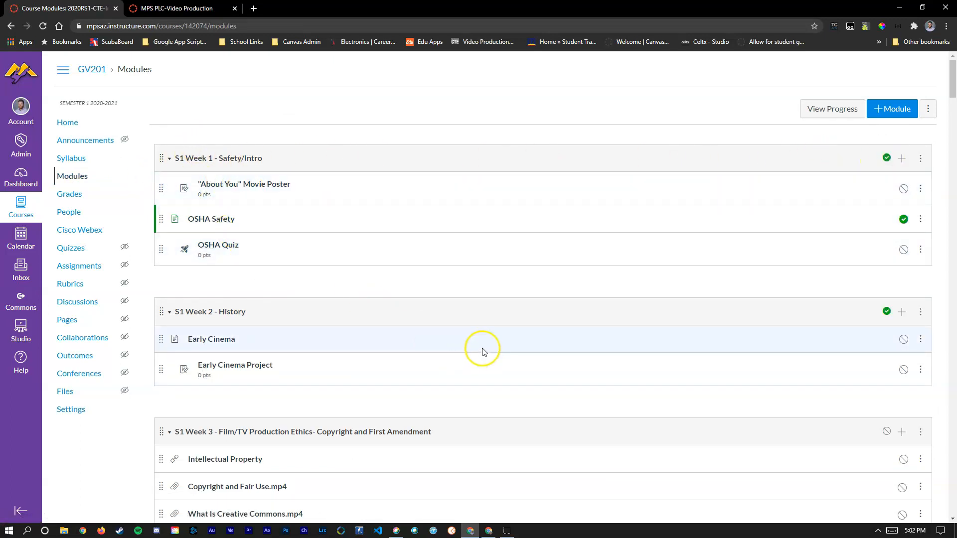
left_click(886, 313)
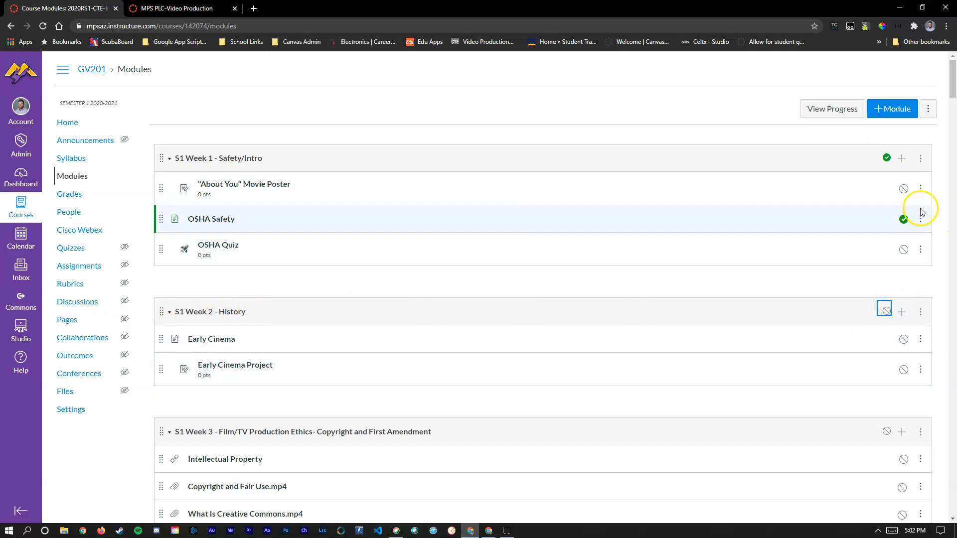
left_click(904, 249)
left_click(903, 189)
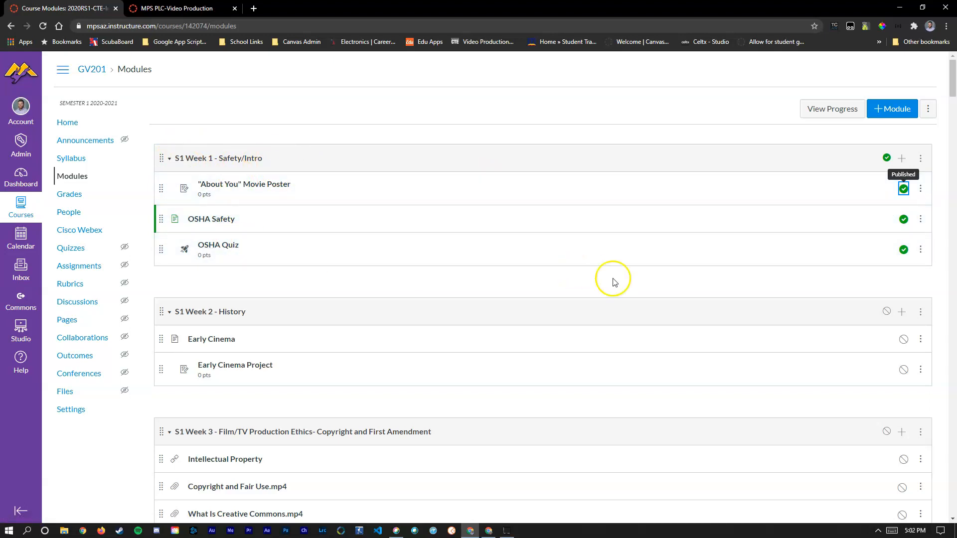
Publish the S1 Week 2 - History module with its contents, and unpublish its items and the module again.
left_click(887, 313)
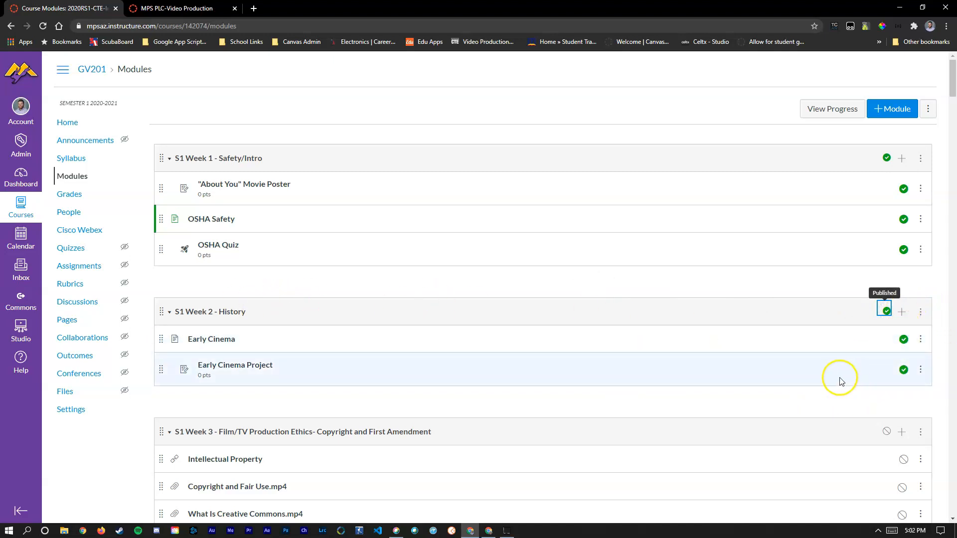
left_click(903, 369)
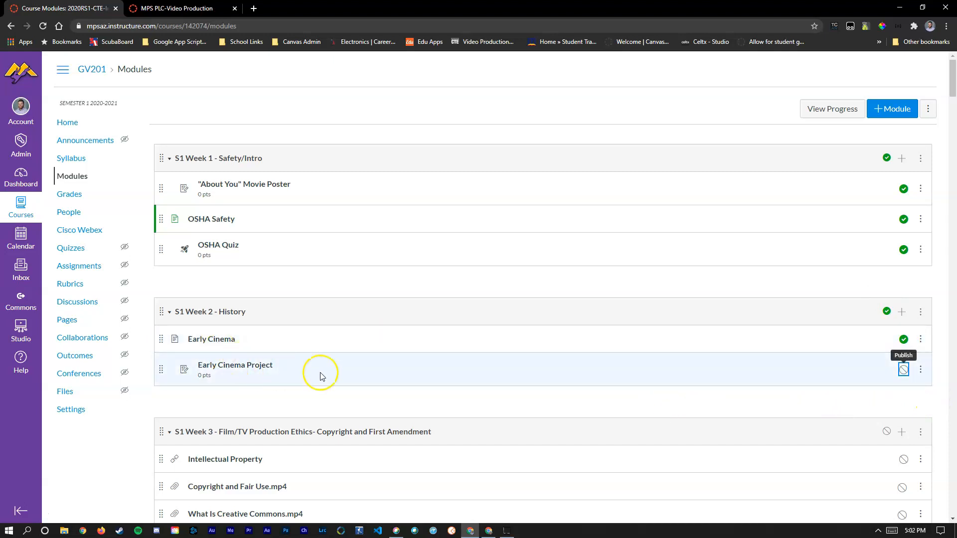
left_click(904, 343)
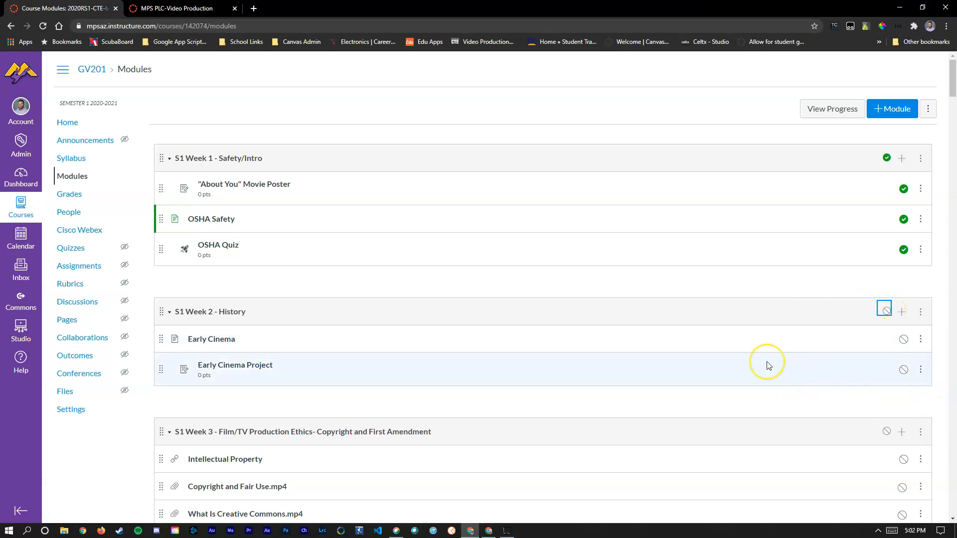
Unpublish Lyric Video in S1 Week 6 and Movie Trailer Project in S1 Week 7.
mouse_move(951, 72)
left_mouse_down()
mouse_move(951, 154)
mouse_move(954, 133)
left_mouse_up()
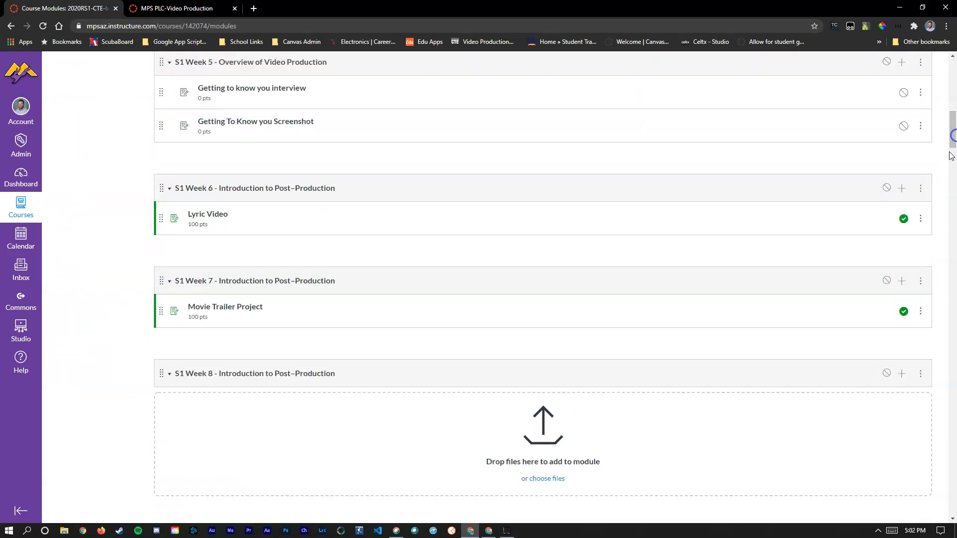
left_click(904, 220)
left_click(904, 311)
Unpublish all items in the S1 Week 9 and S1 Week 10 Composition modules, including both Sequences items.
scroll(892, 262, "down", 6)
left_click(904, 272)
left_click(904, 301)
left_click(903, 330)
scroll(887, 332, "down", 2)
left_click(903, 320)
left_click(903, 352)
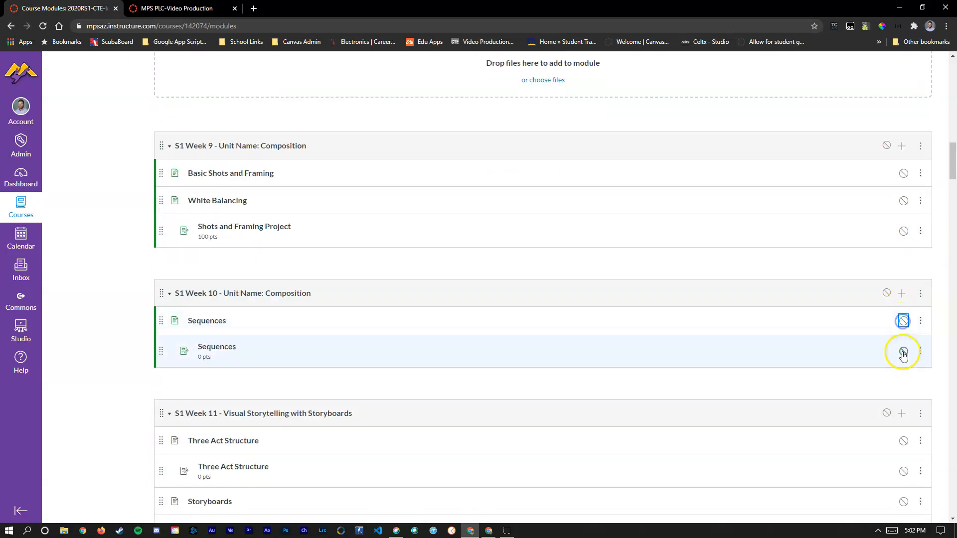
Unpublish Call Sheet in S2 Week 12, and the S2 Week 13 Pitch module with its 3-2-1 Pitch Discussion and Assignment.
scroll(882, 357, "down", 15)
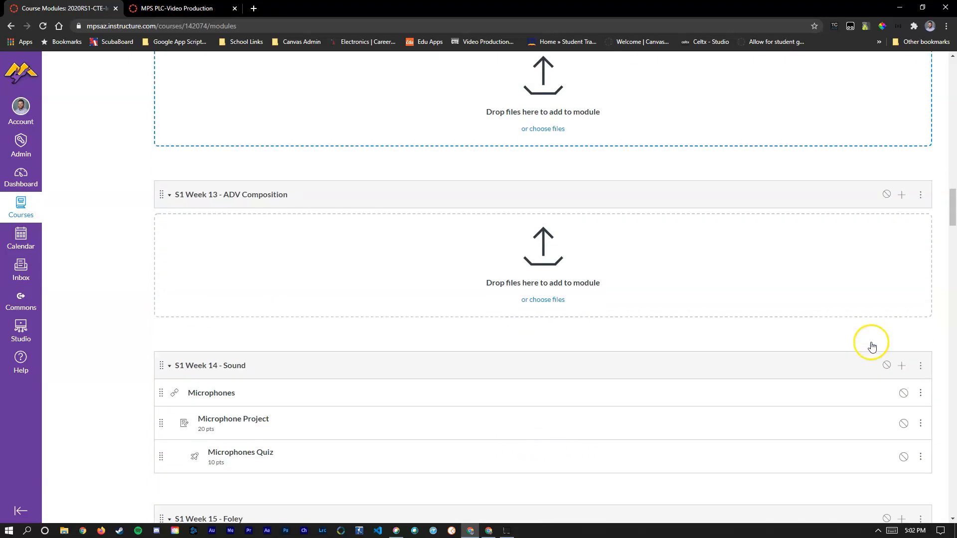
scroll(872, 343, "down", 19)
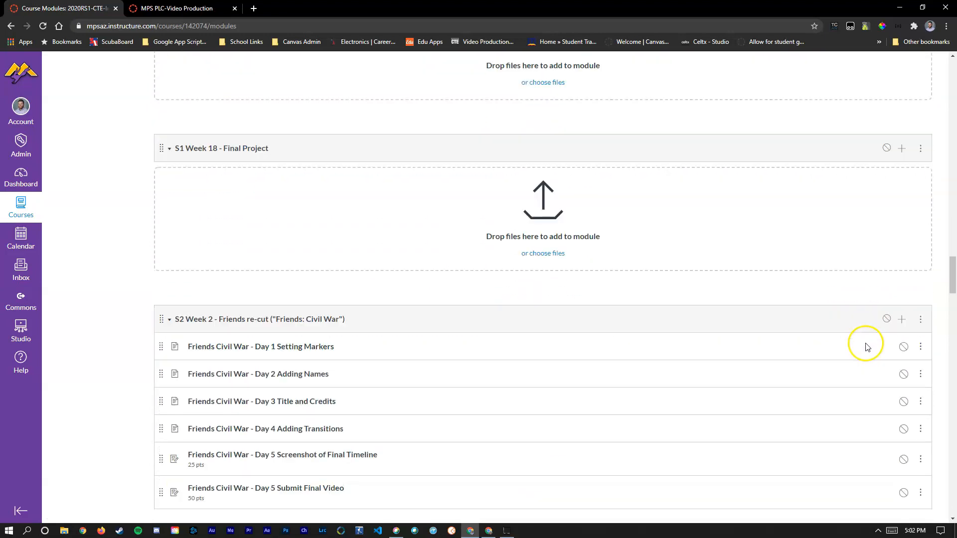
scroll(865, 291, "down", 11)
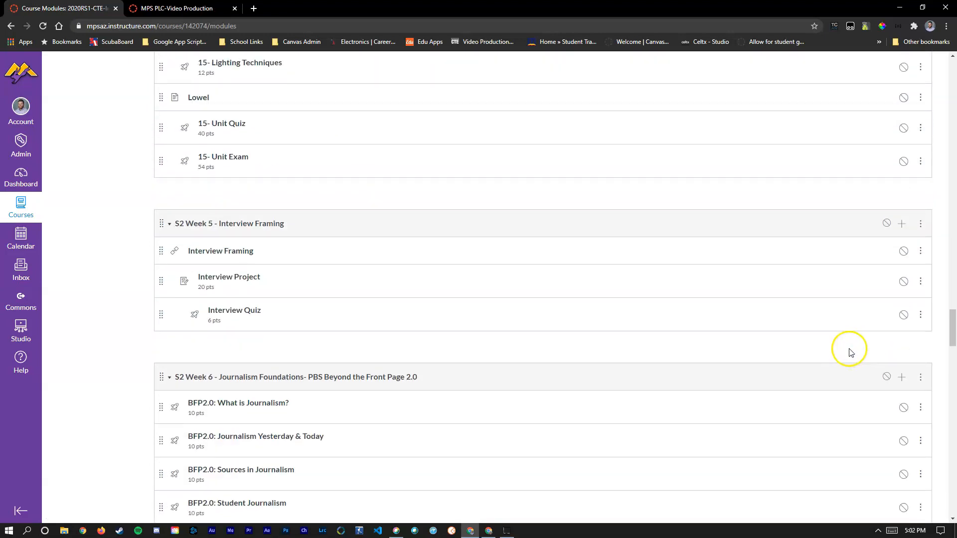
scroll(848, 318, "down", 14)
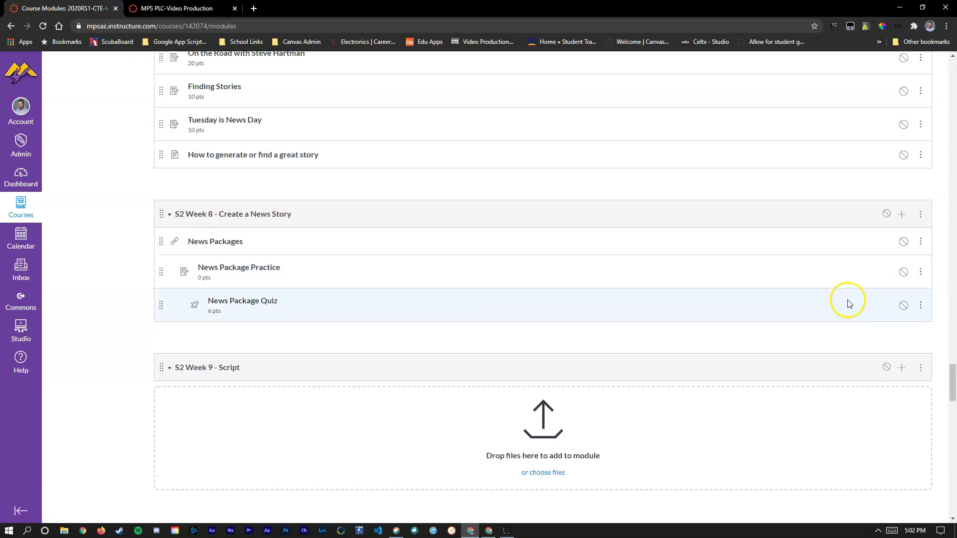
scroll(854, 213, "down", 11)
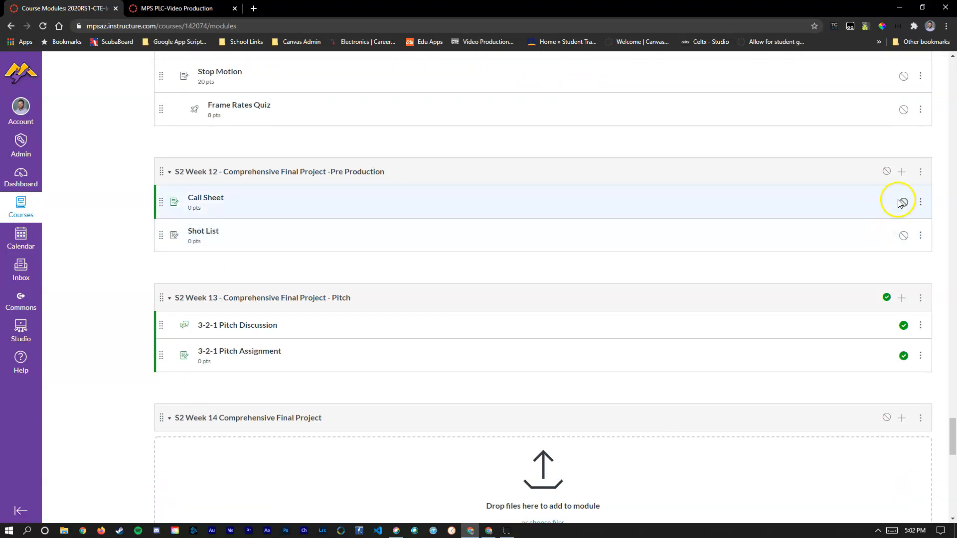
left_click(886, 297)
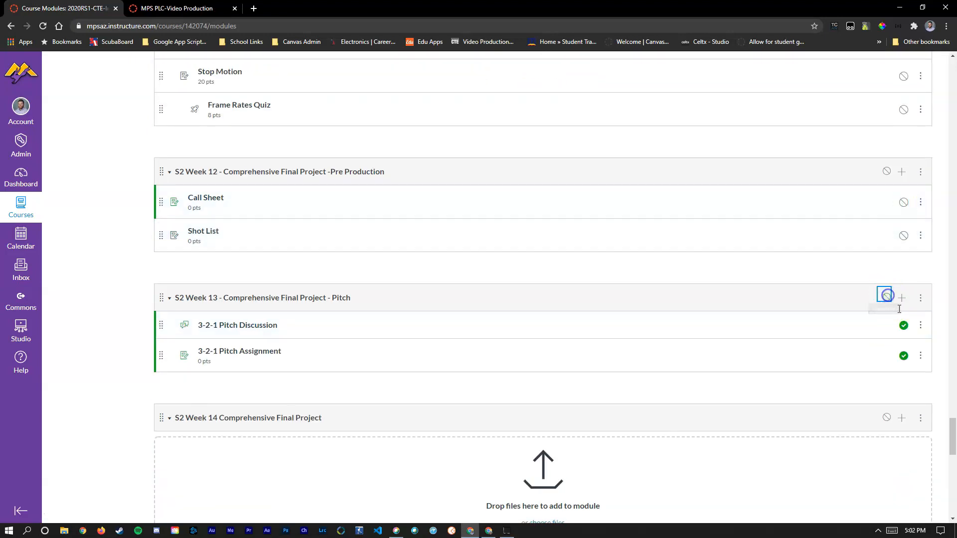
left_click(903, 325)
left_click(903, 356)
scroll(738, 346, "down", 15)
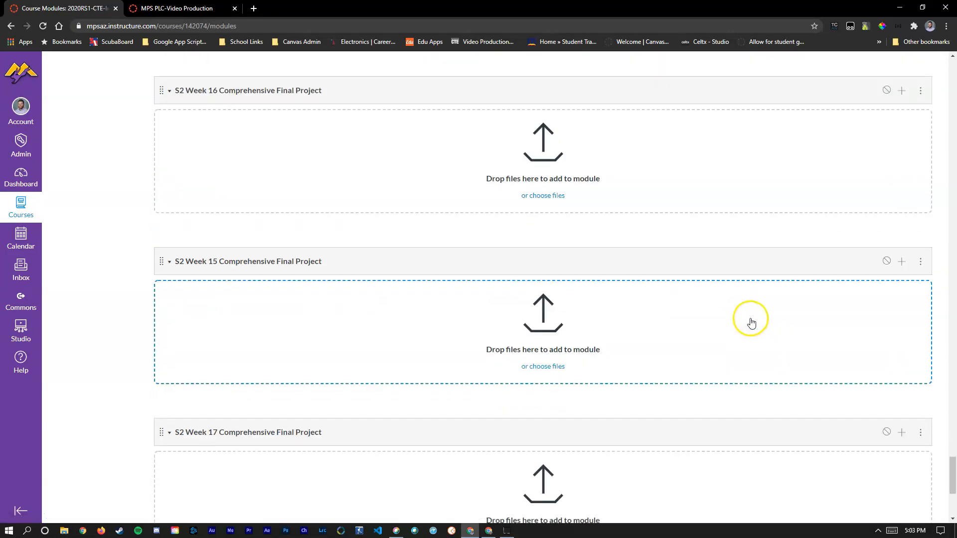
From the course home, set the course home page to display Course Modules and save the choice.
scroll(869, 306, "up", 10)
left_click_drag(953, 445, 953, 72)
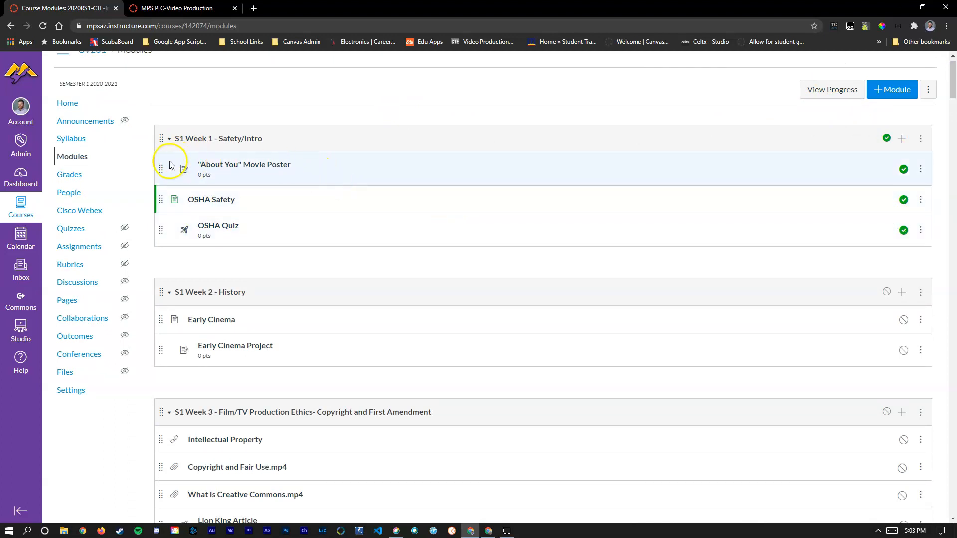
left_click(68, 103)
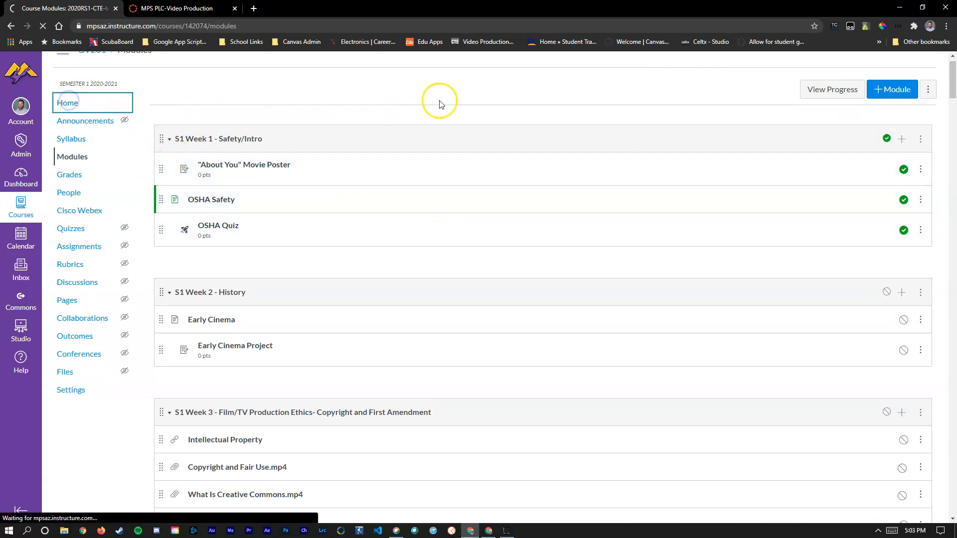
left_click(881, 195)
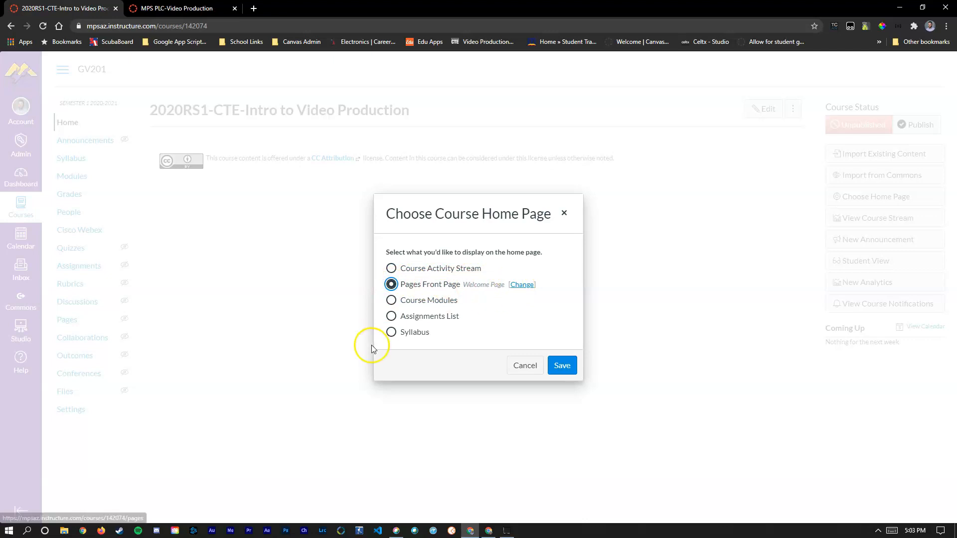
left_click(391, 301)
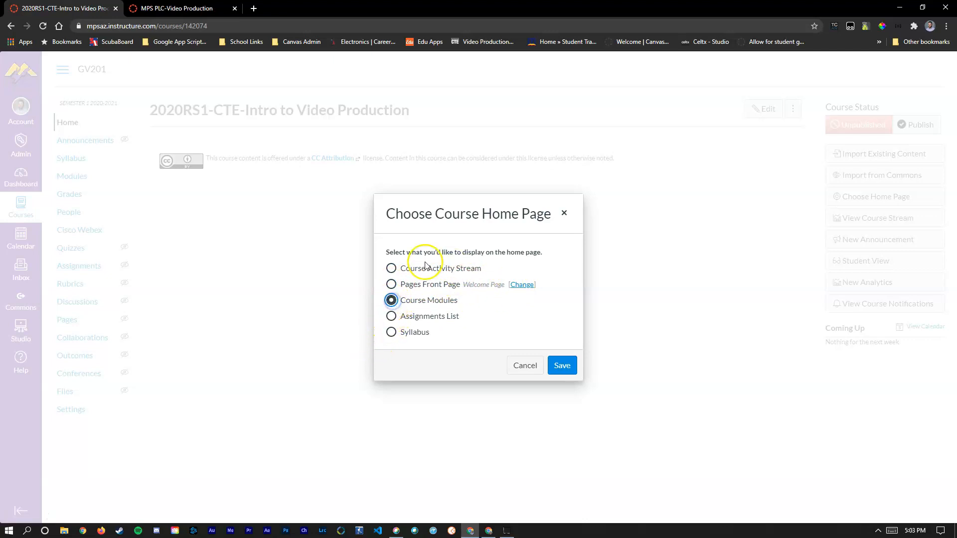
left_click_drag(405, 300, 447, 299)
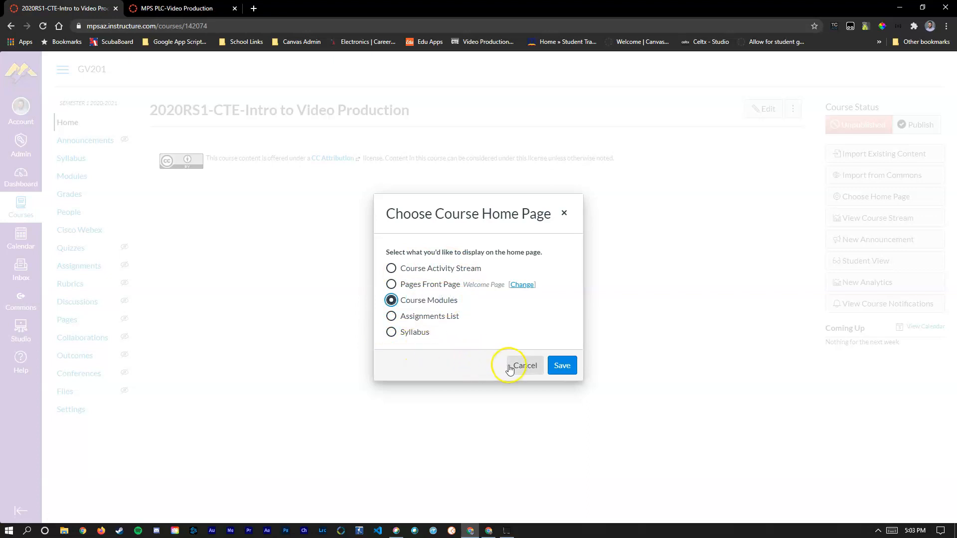
left_click(563, 368)
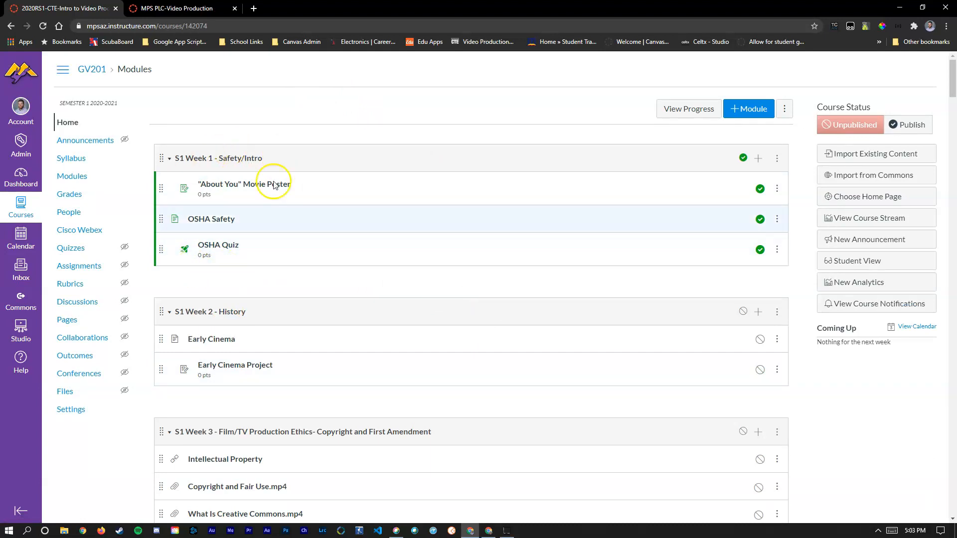
Preview the course's modules home page and navigation in Student View and leave the preview.
left_click(245, 153)
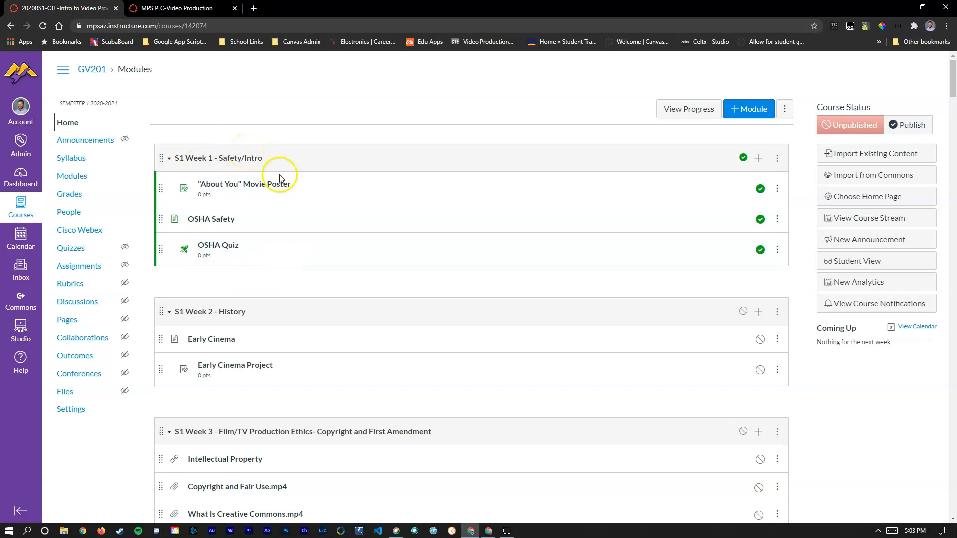
left_click(848, 265)
left_click(563, 245)
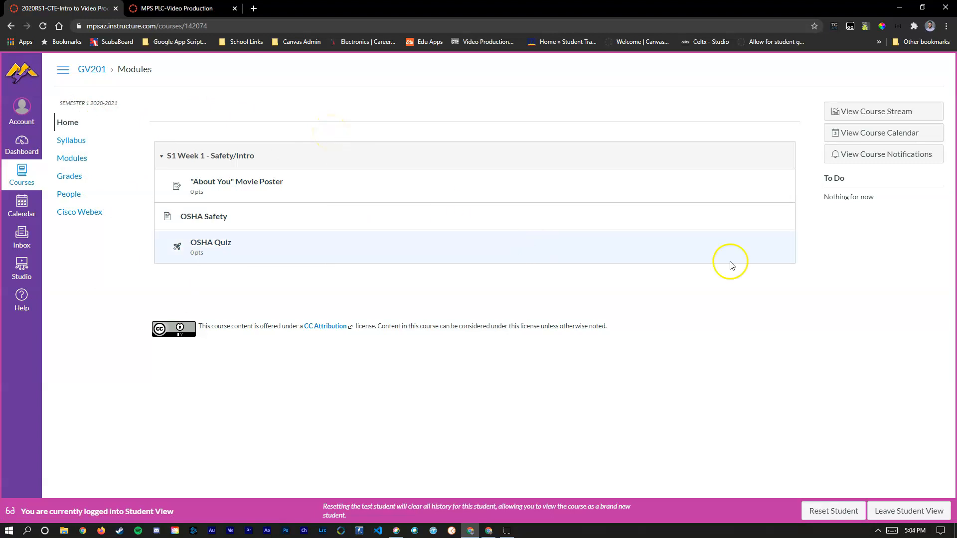
left_click(908, 512)
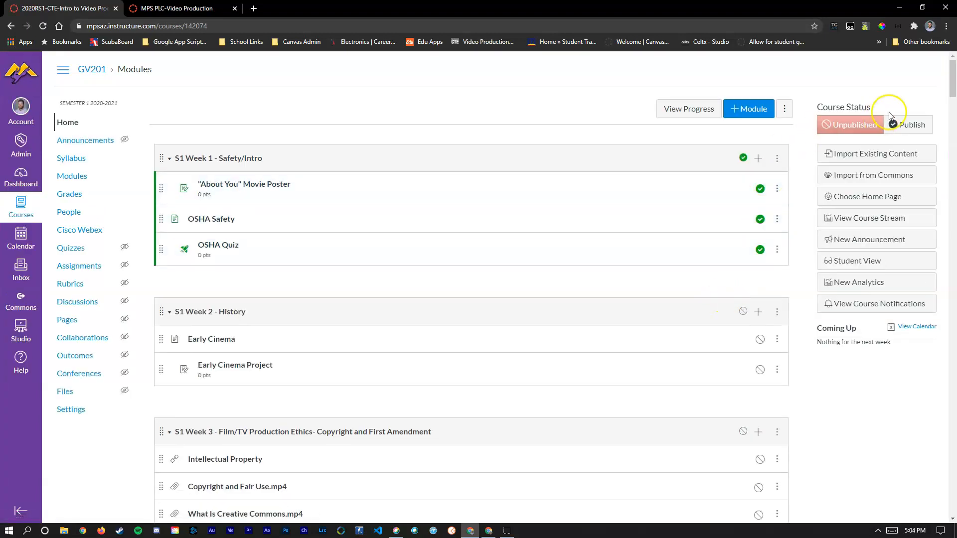
Publish the Intro to Video Production course and check its listing under the published courses on the Dashboard.
left_click(911, 124)
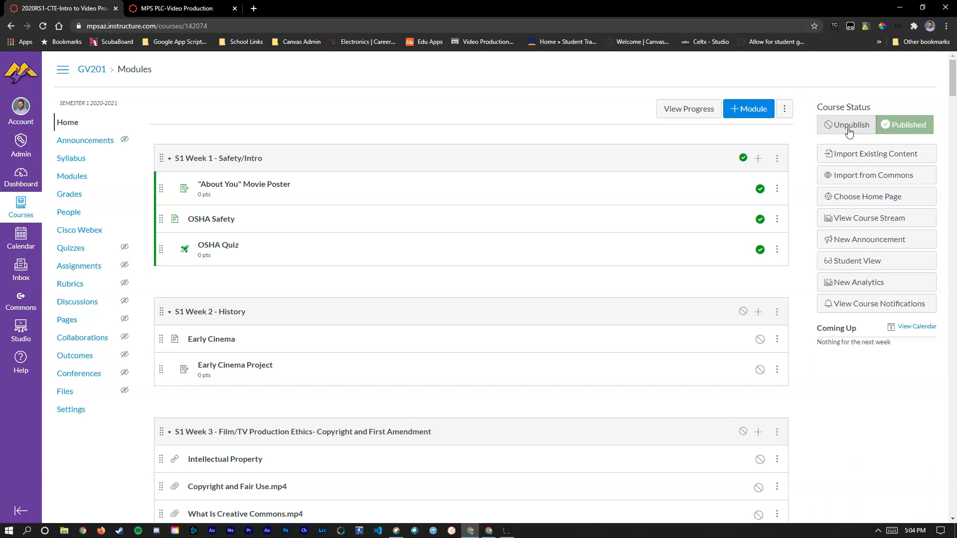
left_click(29, 181)
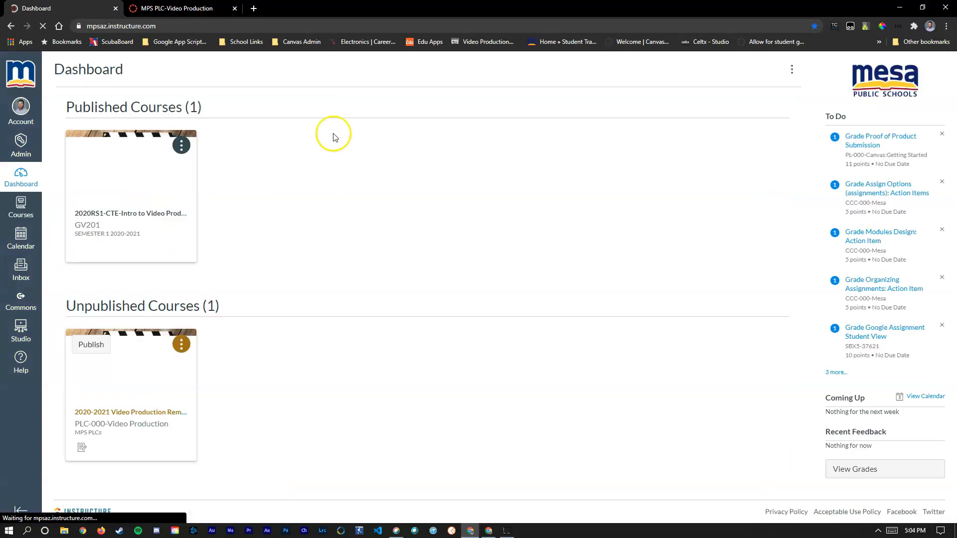
left_click_drag(62, 102, 227, 112)
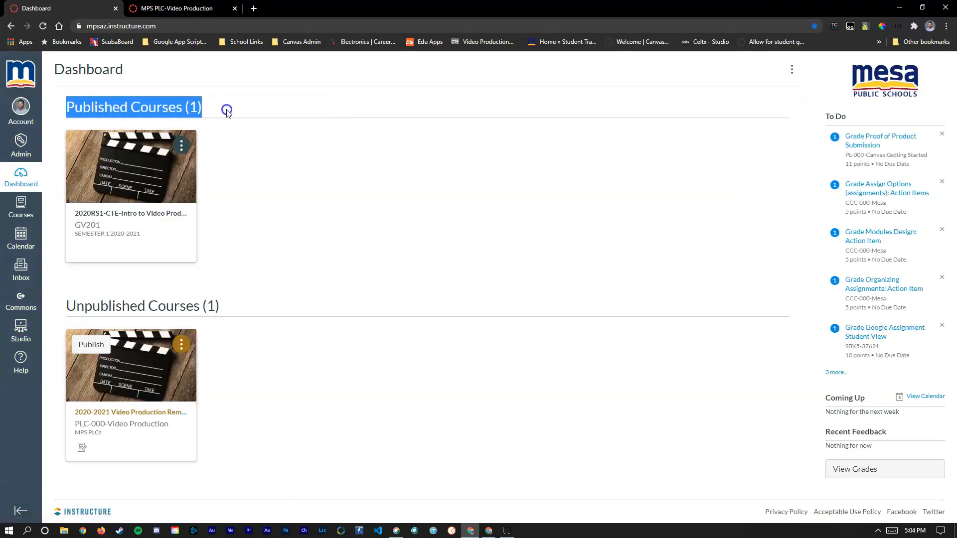
left_click(248, 184)
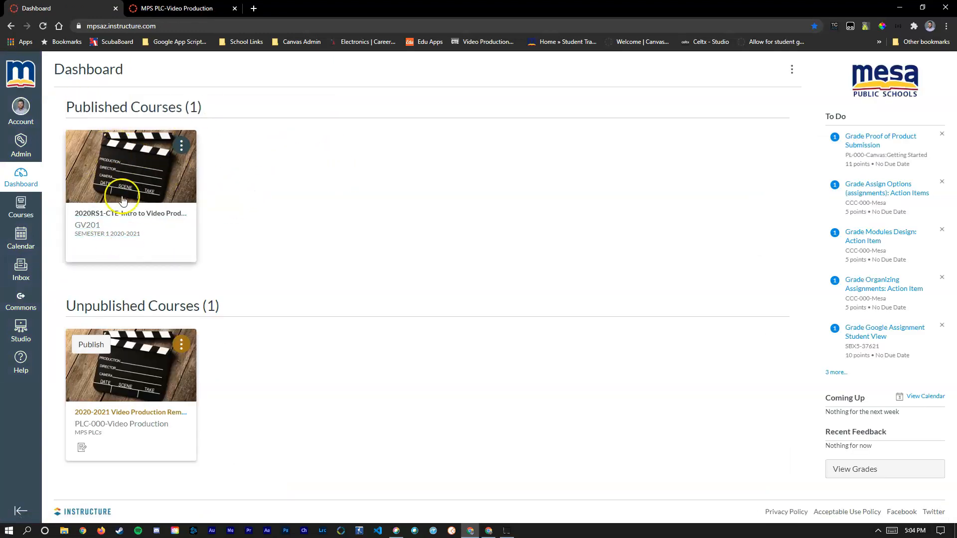